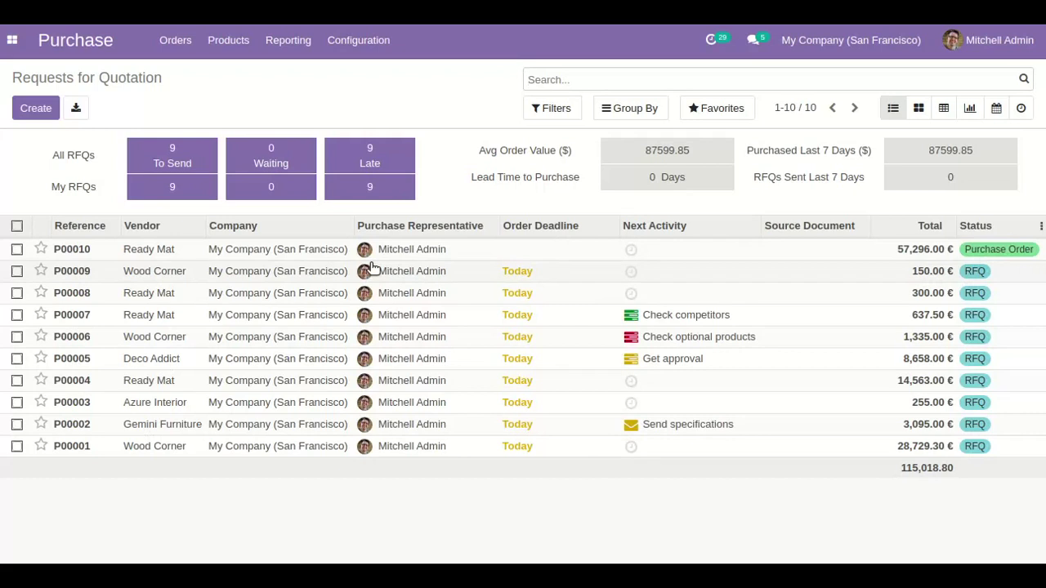
# - Create a new request for quotation with Azure Interior as the vendor
pyautogui.click(41, 270)
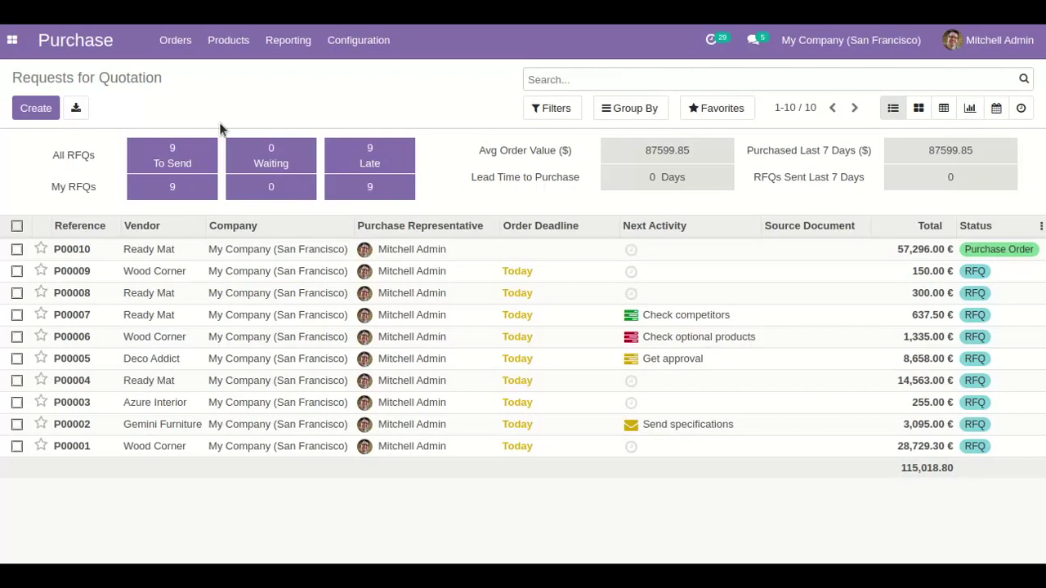
pyautogui.click(36, 112)
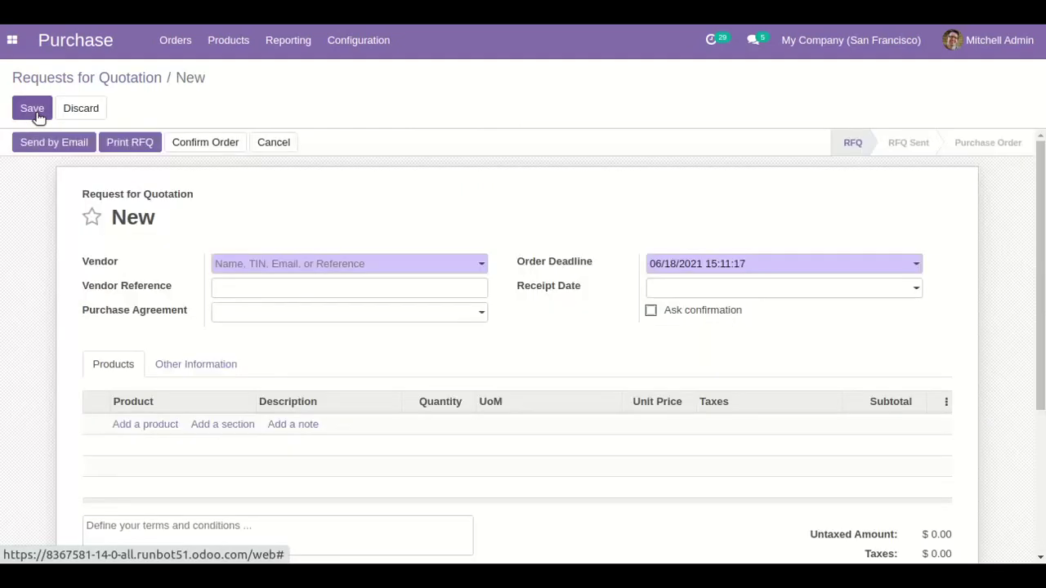
pyautogui.click(250, 261)
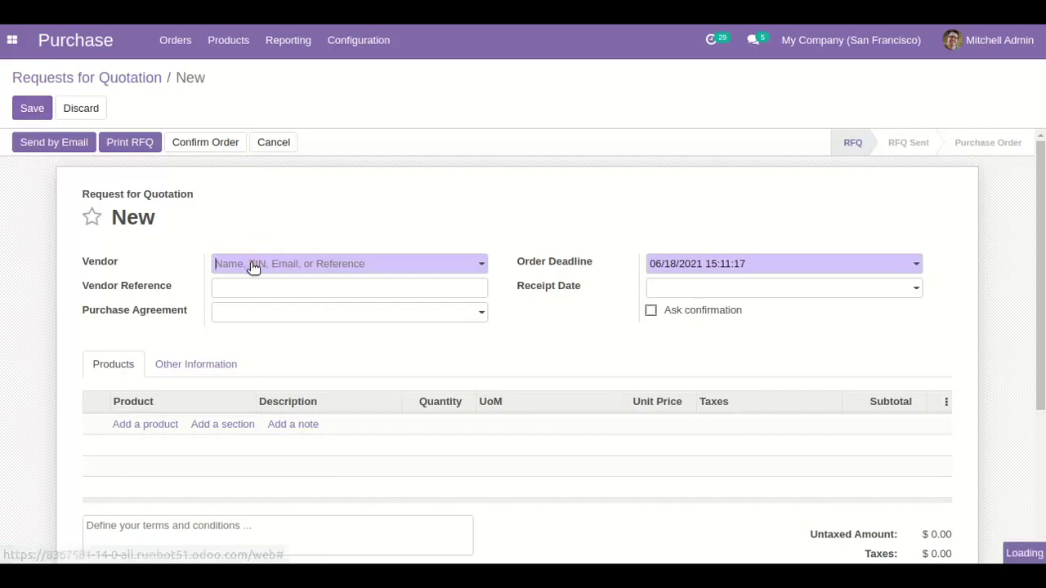
pyautogui.click(250, 291)
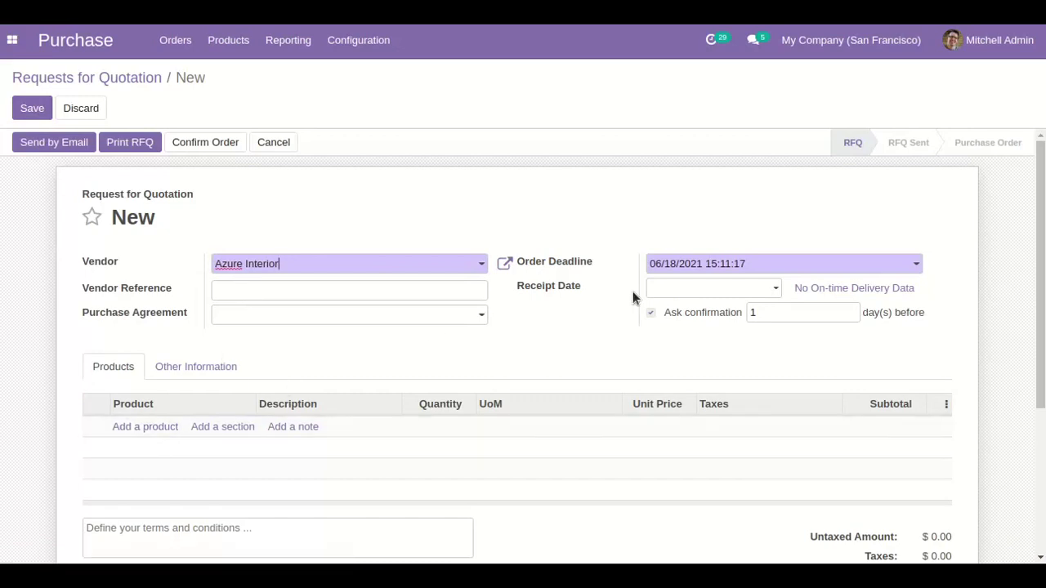
# - Set the order deadline of the request for quotation to 06/19/2021
pyautogui.click(723, 263)
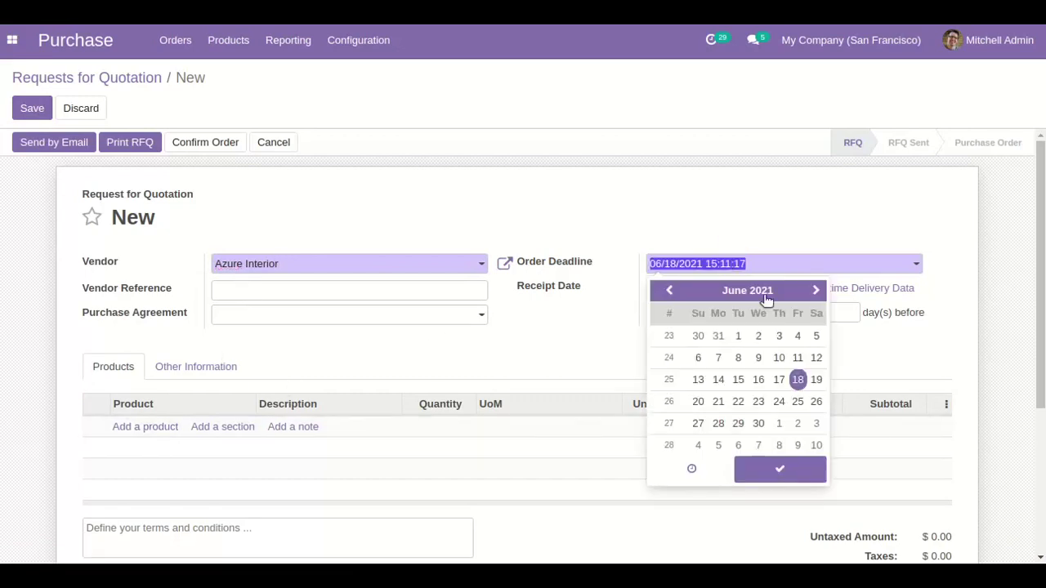
pyautogui.click(816, 380)
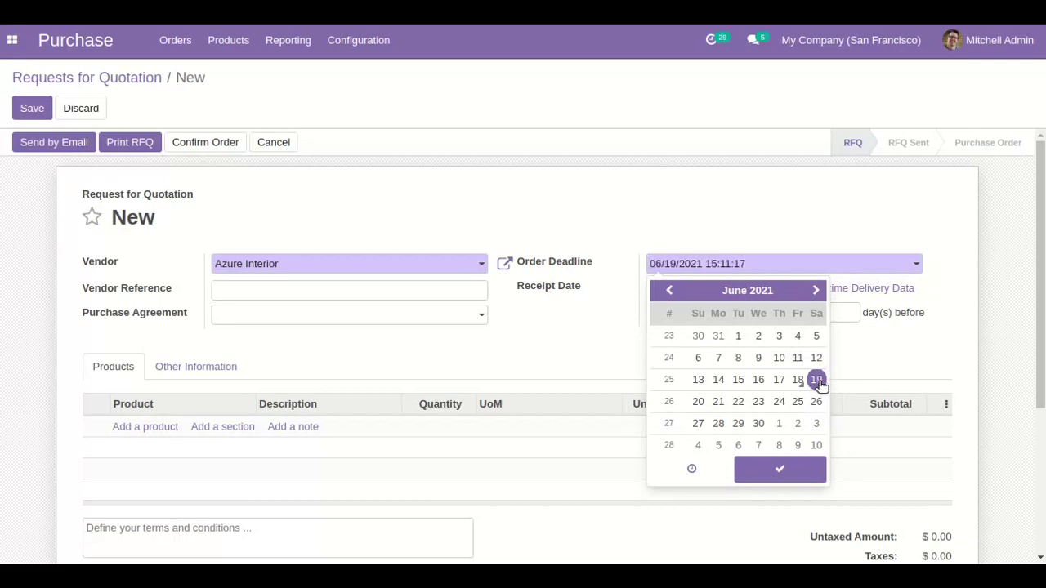
pyautogui.click(877, 359)
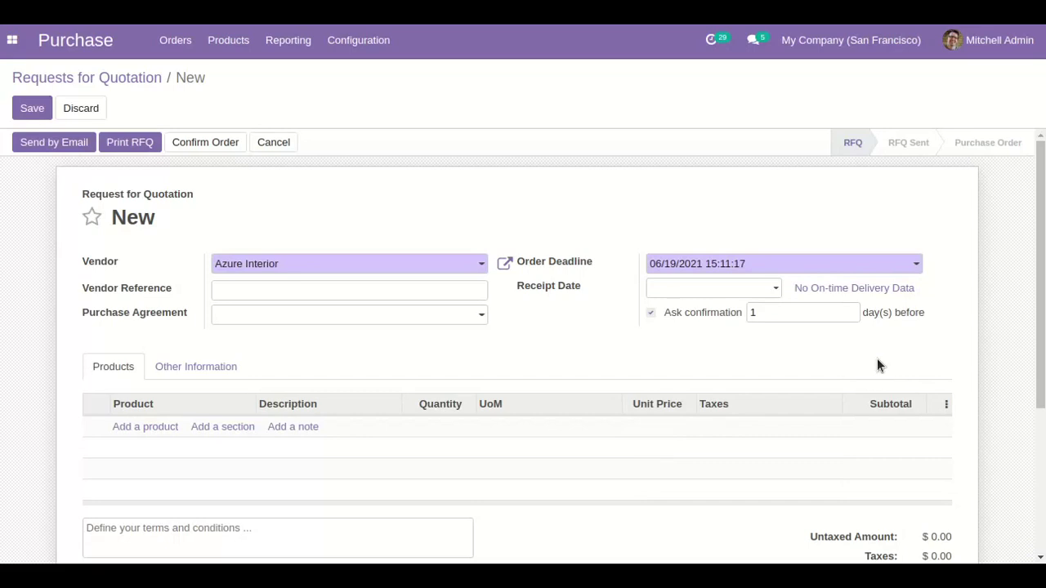
# - Add the products [E-COM11] Cabinet with Doors and [CONS_89957] Bolt with a bolt quantity of 3, and save the request for quotation
pyautogui.click(122, 426)
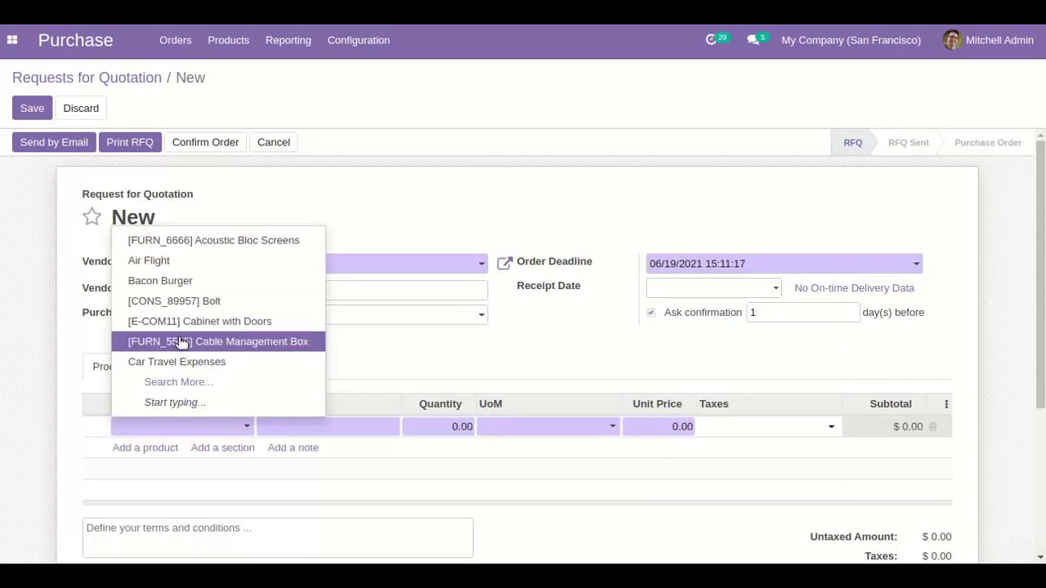
pyautogui.click(188, 327)
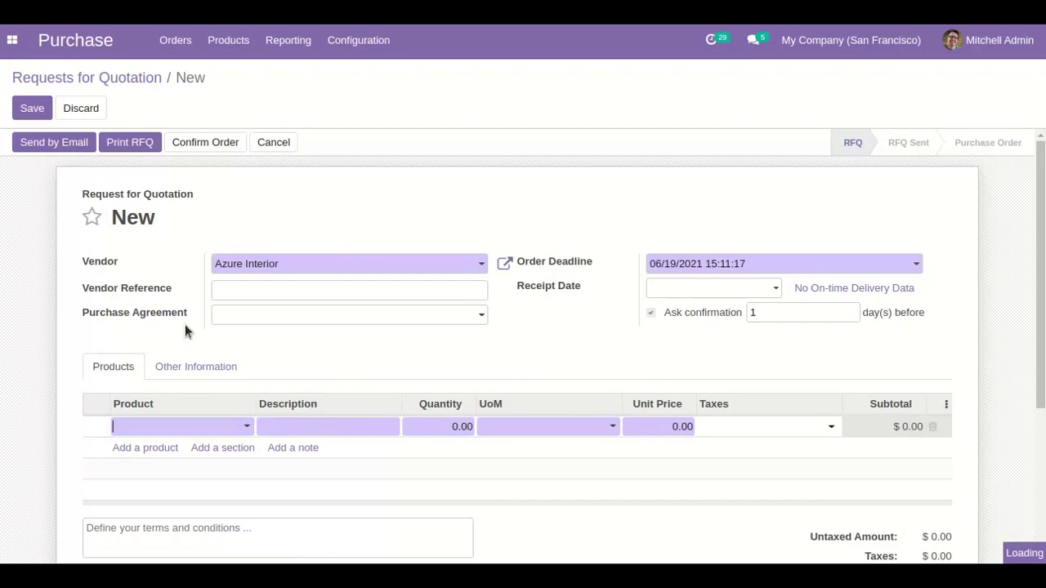
pyautogui.click(147, 465)
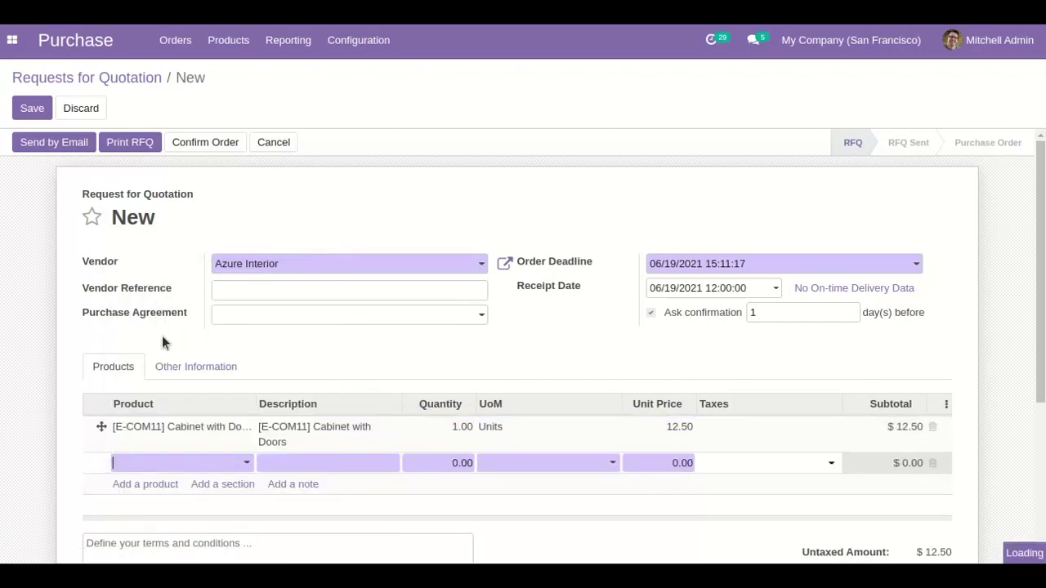
pyautogui.click(427, 467)
pyautogui.write('3')
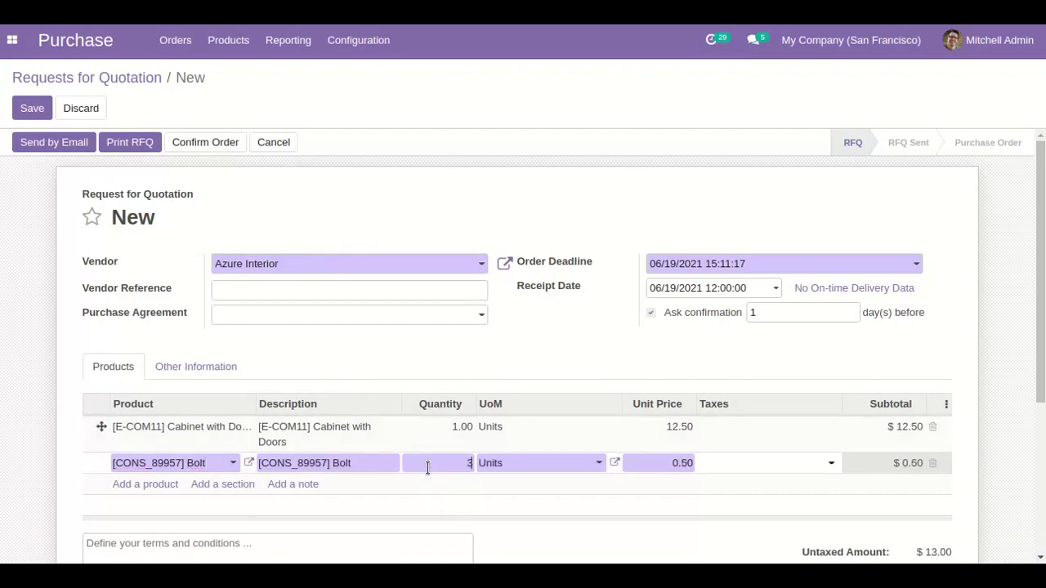
pyautogui.click(453, 329)
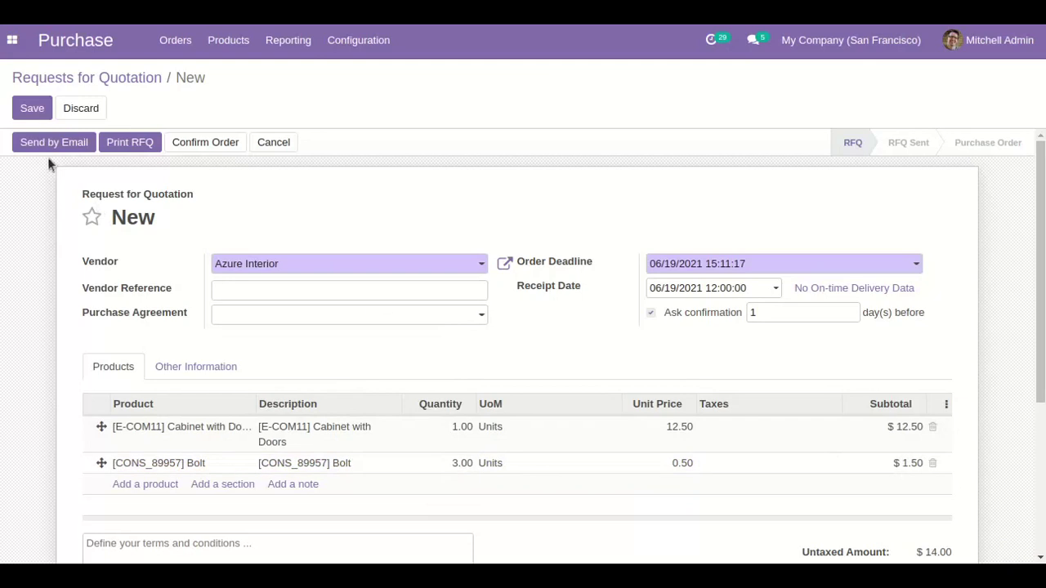
pyautogui.click(29, 111)
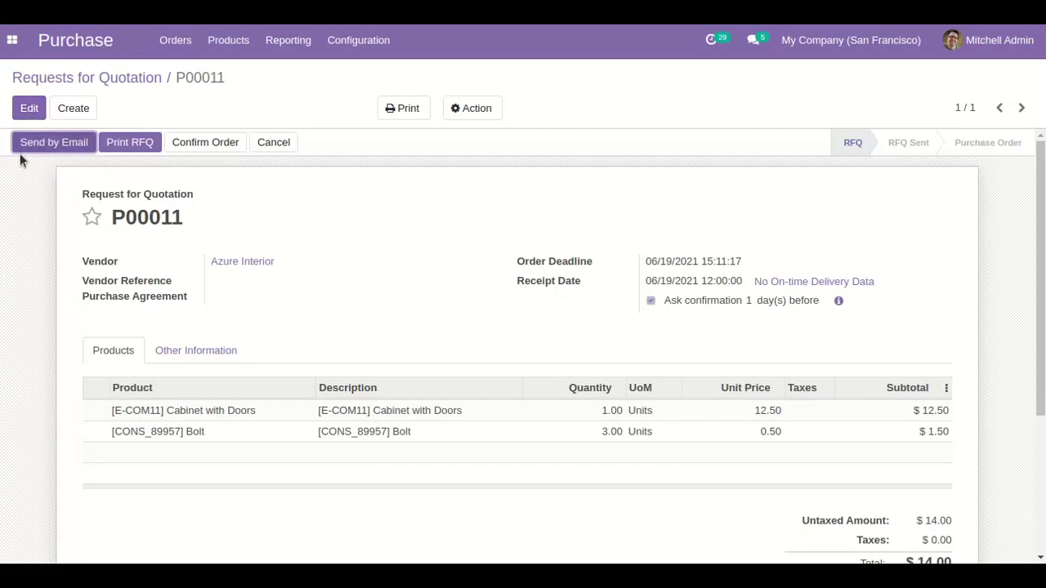
# - Email the request for quotation to the vendor using the prefilled message and PDF attachment
pyautogui.click(42, 147)
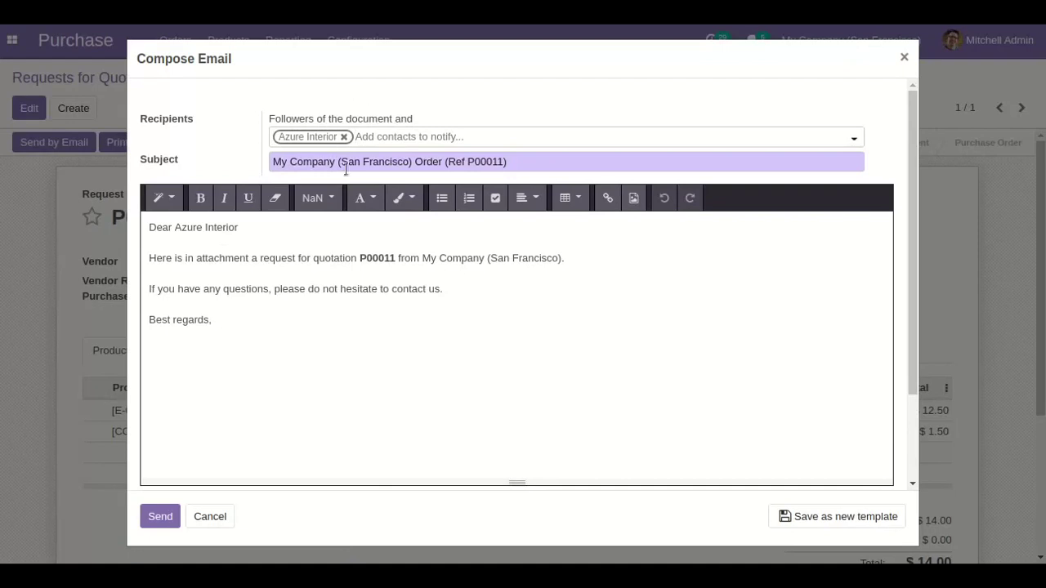
pyautogui.scroll(-3, 334, 296)
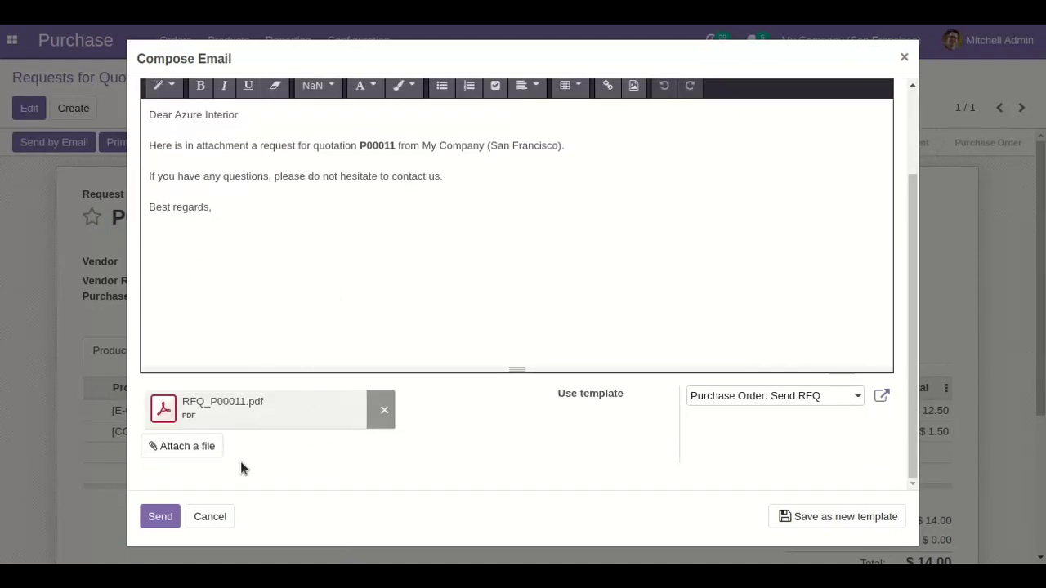
pyautogui.click(161, 520)
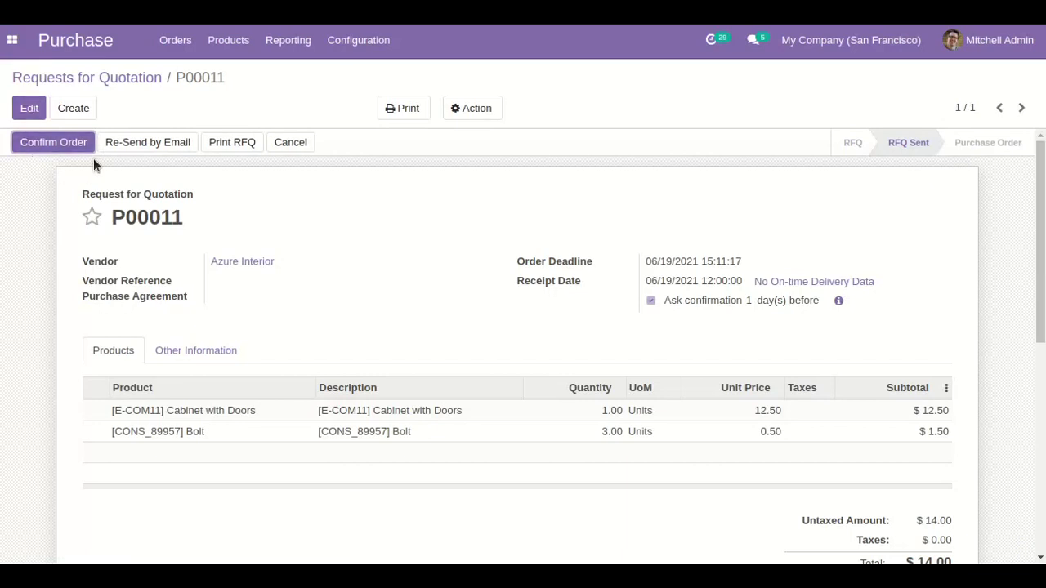
# - Confirm the purchase order and validate its receipt, processing all quantities as an immediate transfer
pyautogui.click(53, 143)
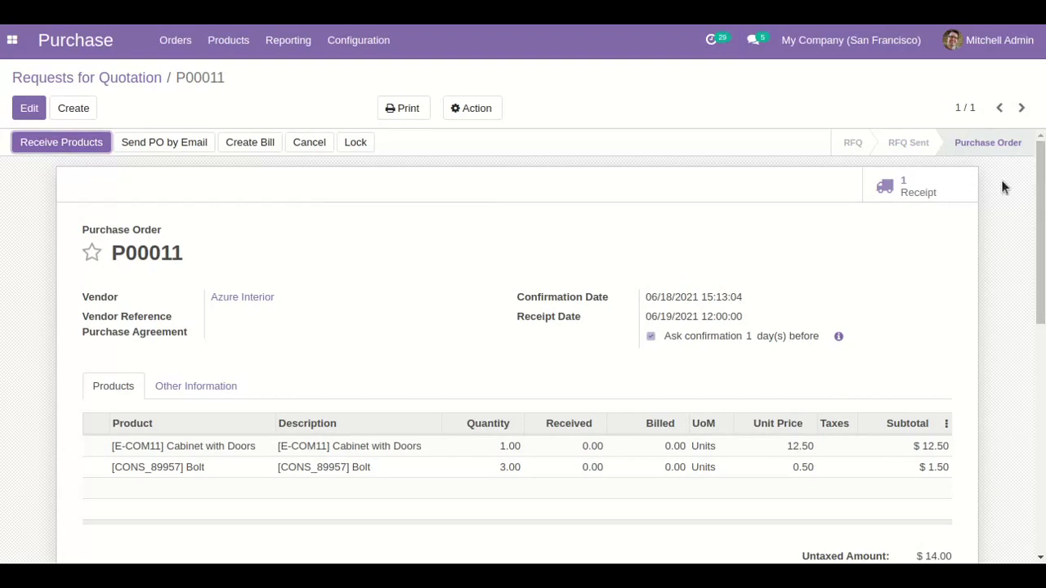
pyautogui.click(909, 194)
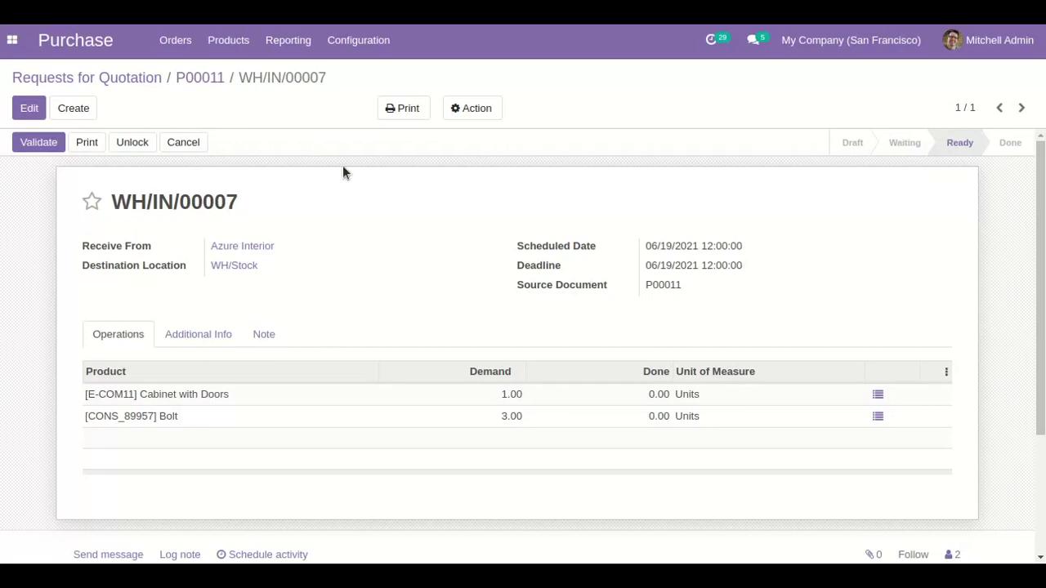
pyautogui.click(29, 144)
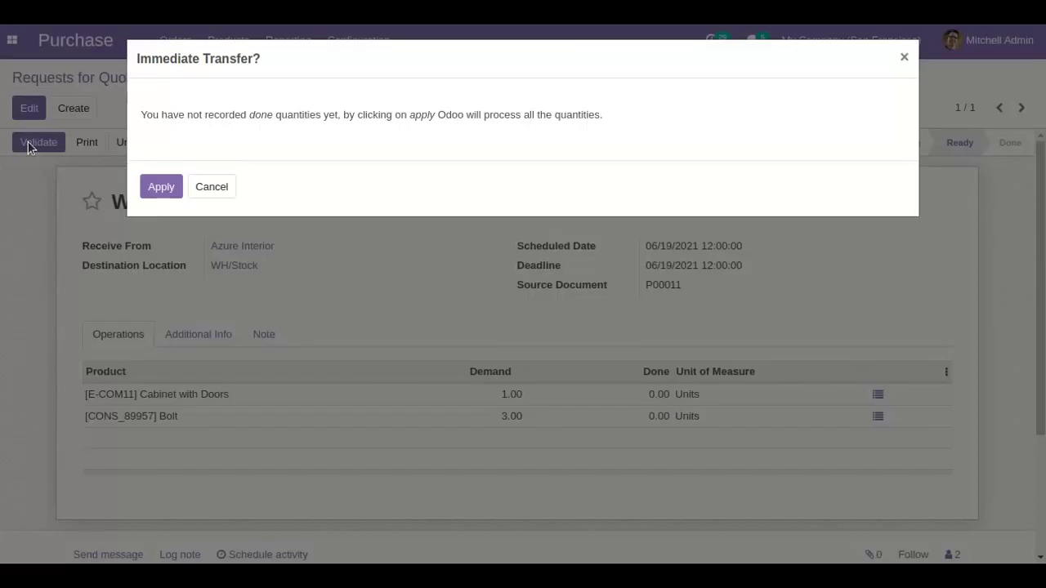
pyautogui.click(166, 194)
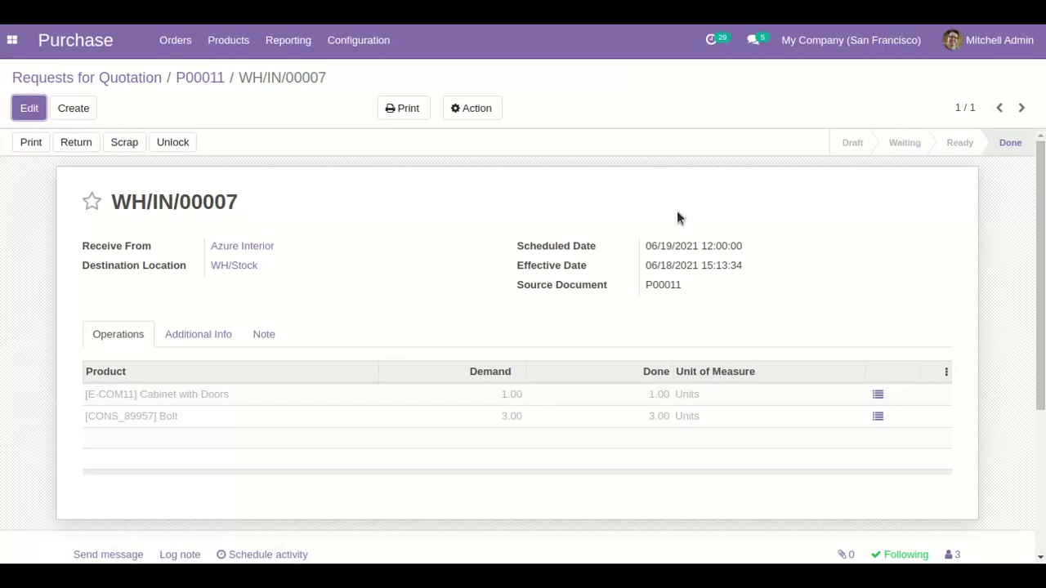
# - Return to the purchase order, create its vendor bill and try to confirm the draft bill
pyautogui.click(200, 79)
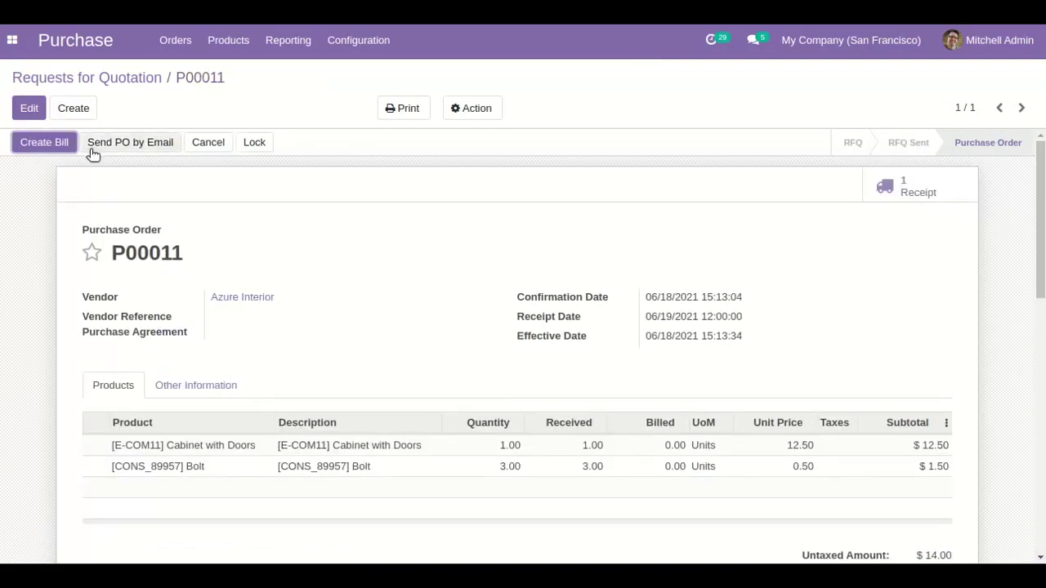
pyautogui.click(42, 145)
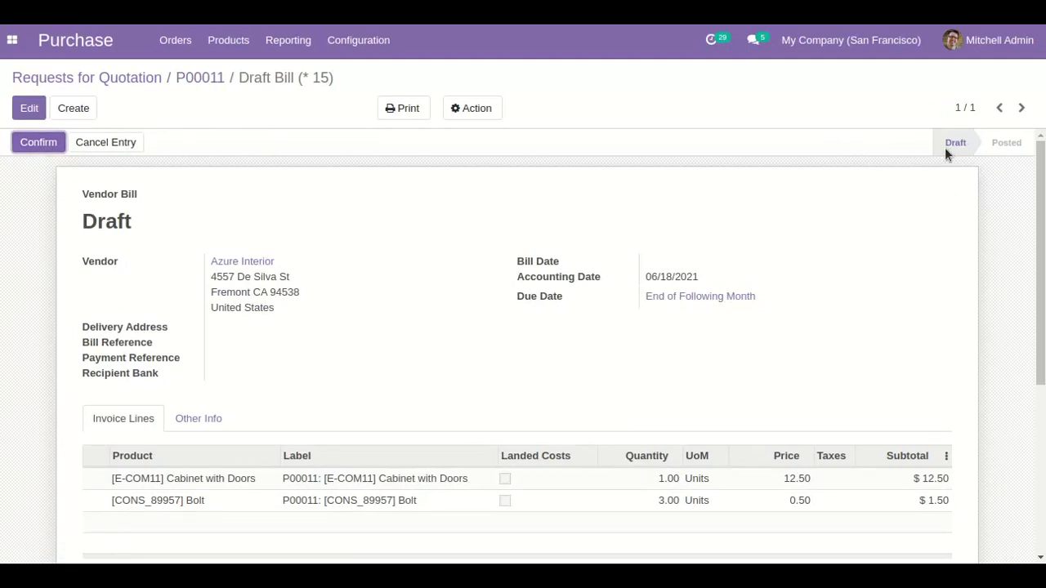
pyautogui.click(31, 151)
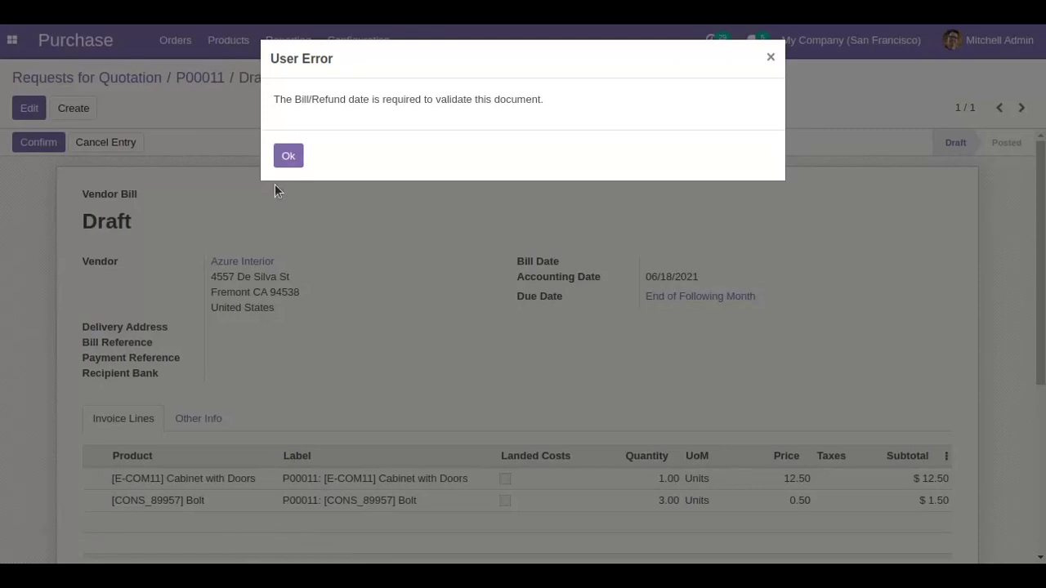
pyautogui.click(283, 159)
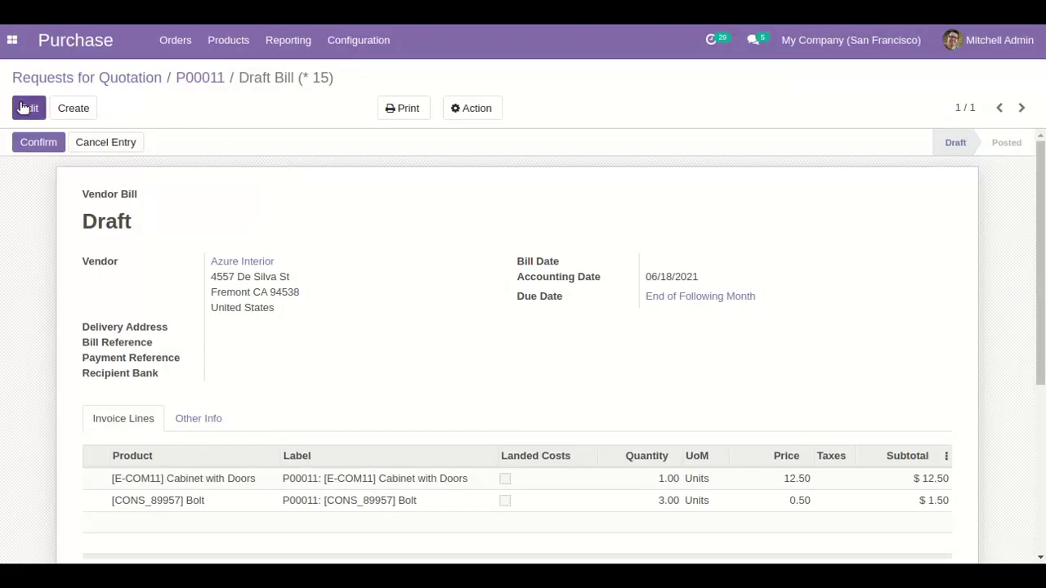
# - Set the draft vendor bill's bill date to 06/18/2021, save it and confirm the bill
pyautogui.click(24, 107)
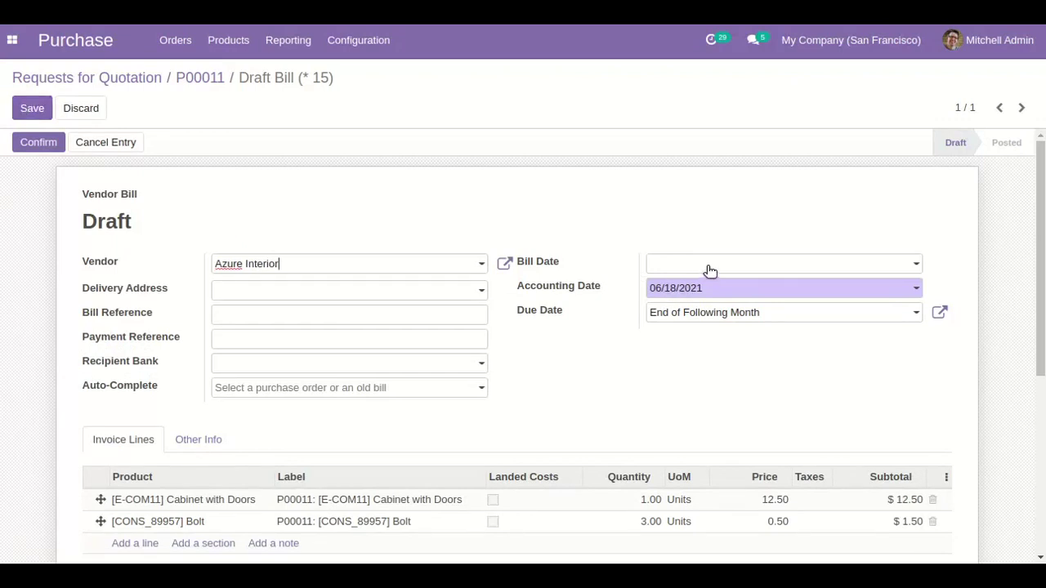
pyautogui.click(709, 265)
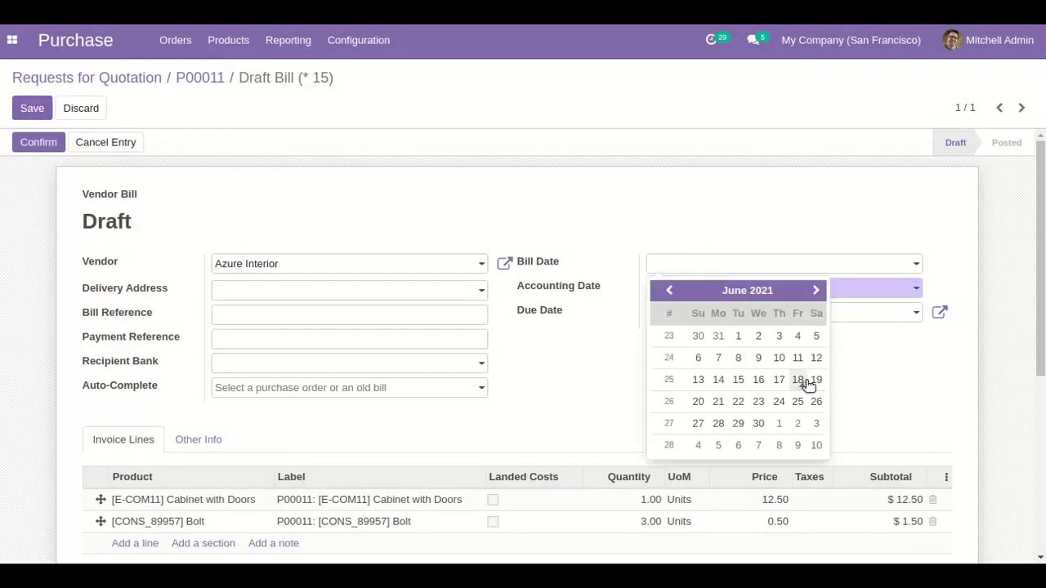
pyautogui.click(805, 381)
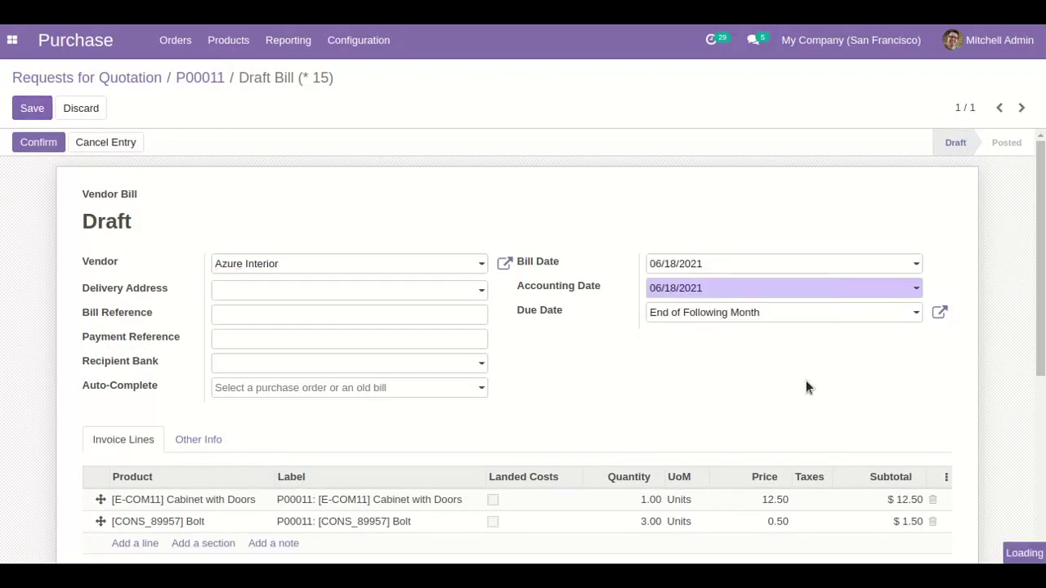
pyautogui.click(35, 108)
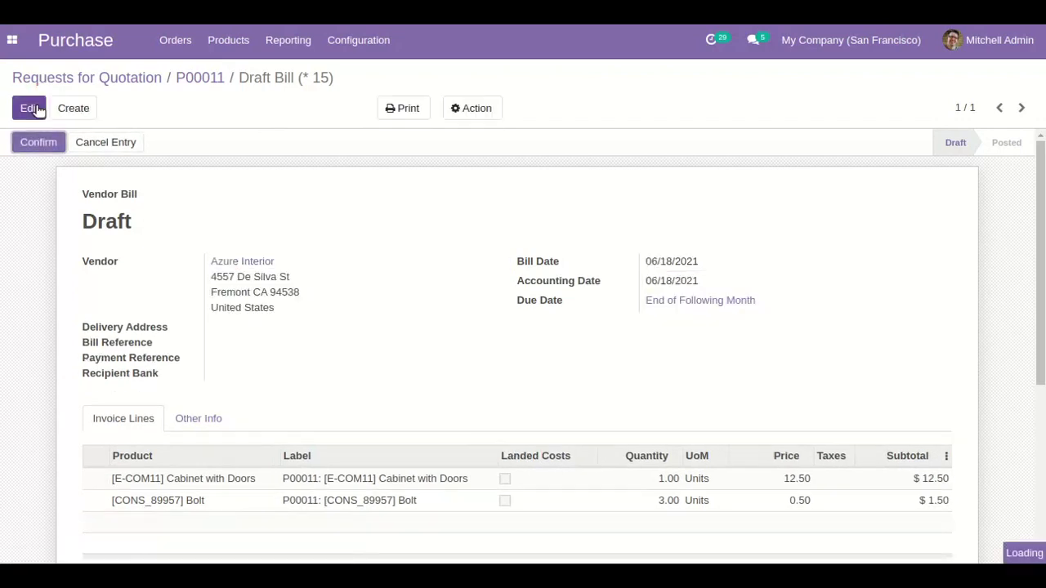
pyautogui.click(37, 143)
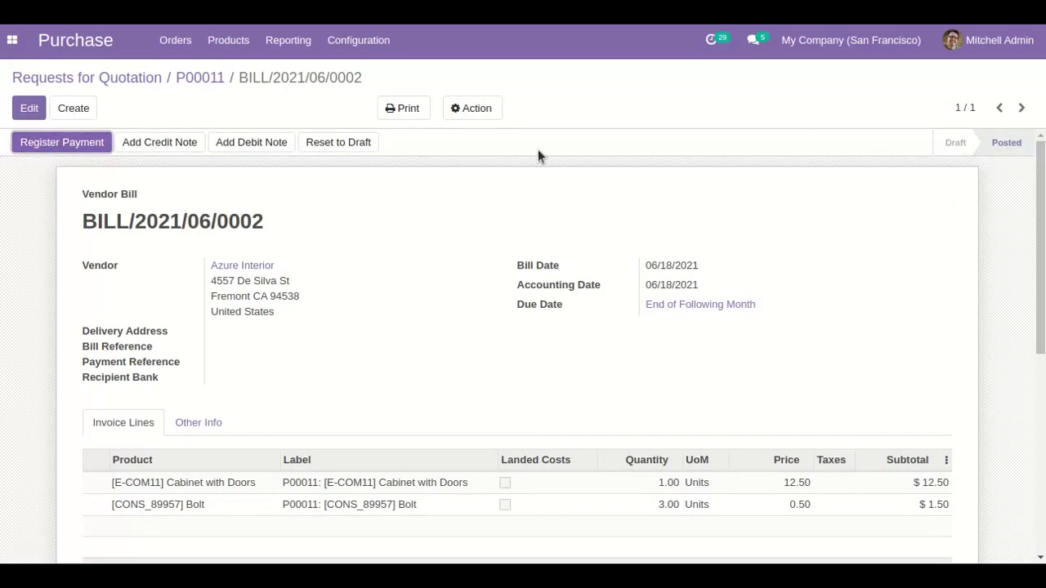
# - Register the payment of the vendor bill with the Bank journal and the Manual payment method, and check the bill's totals
pyautogui.click(86, 150)
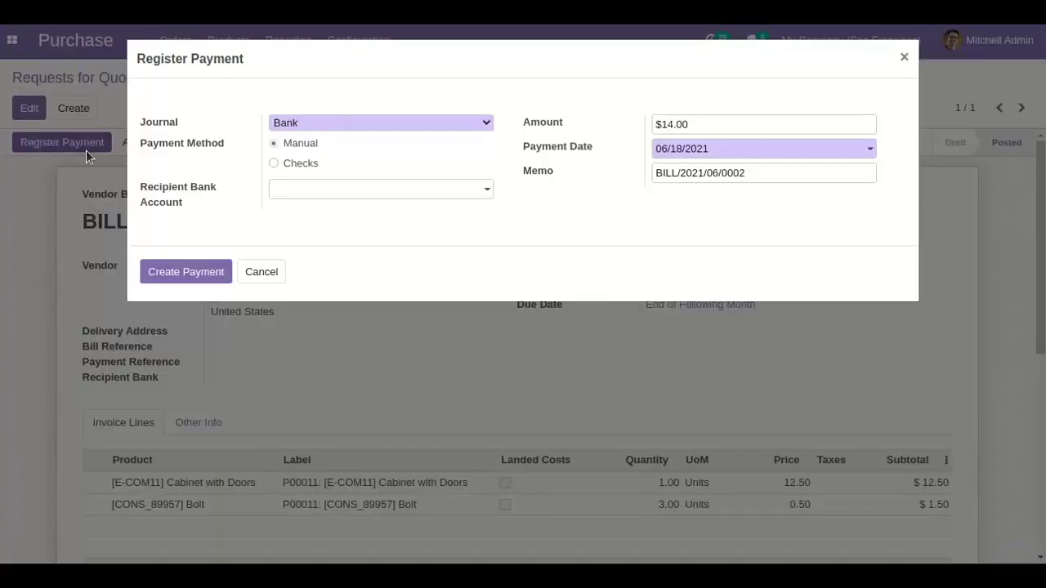
pyautogui.click(338, 125)
pyautogui.click(338, 125)
pyautogui.click(201, 273)
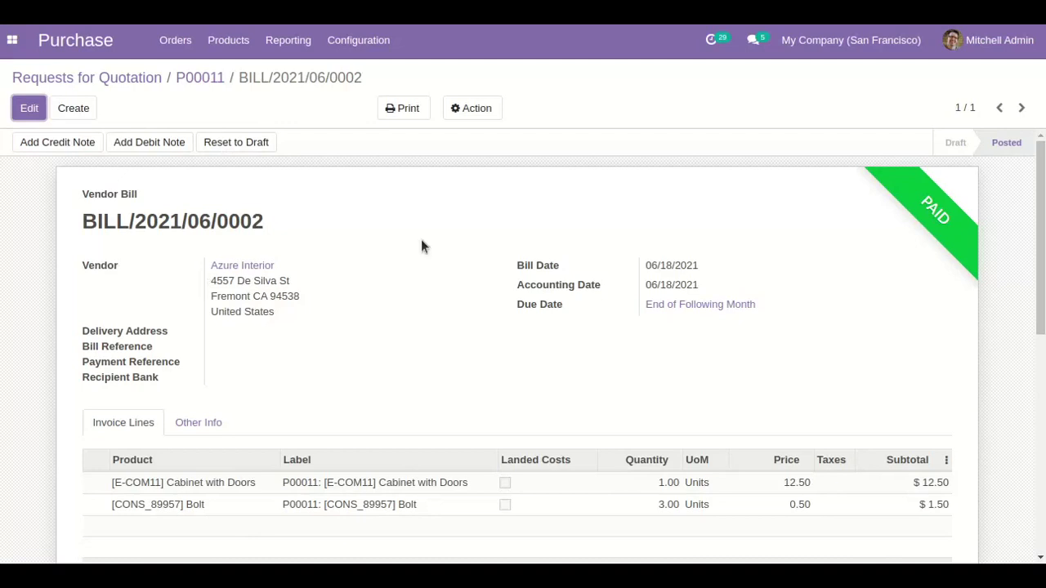
pyautogui.scroll(-3, 555, 268)
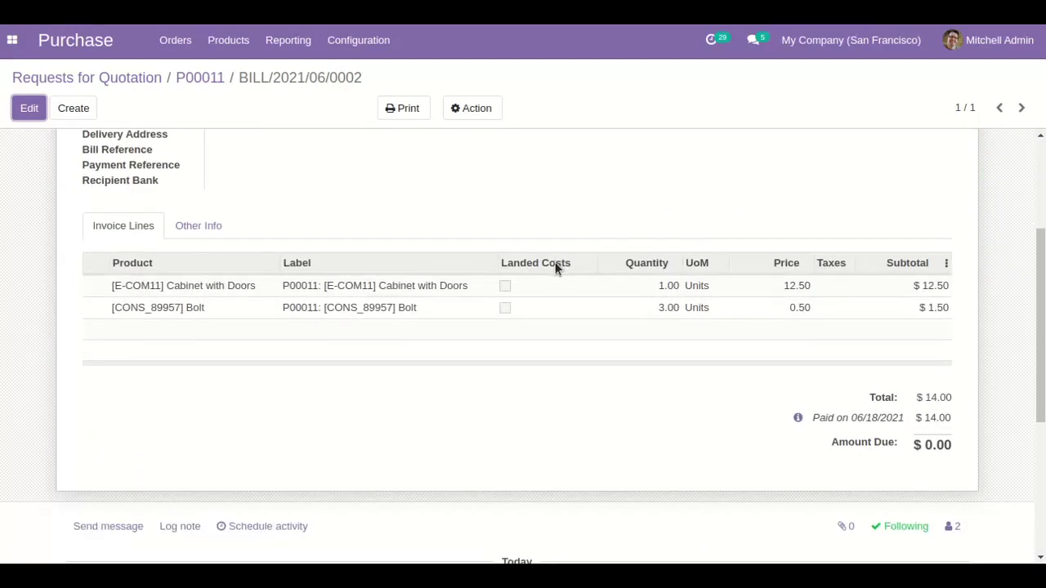